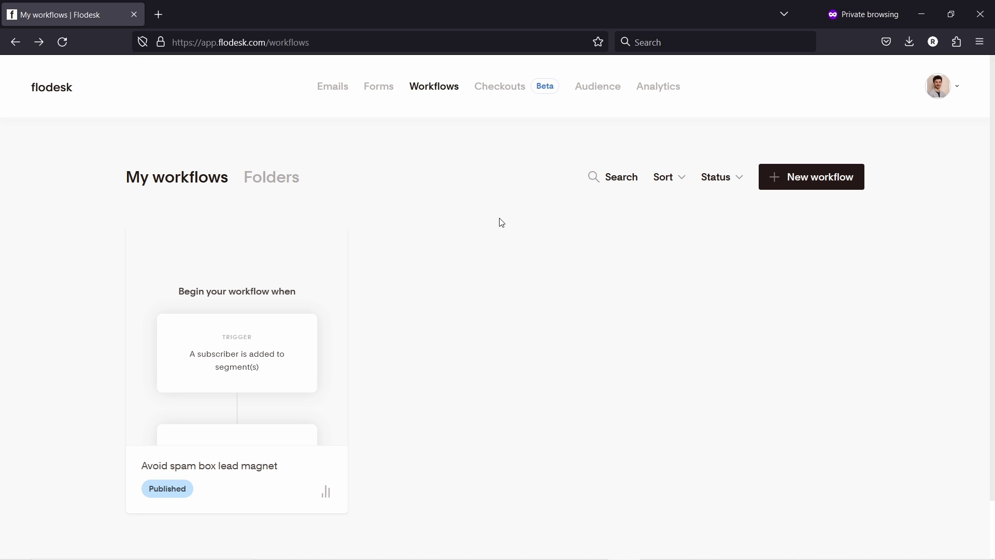
Step: Start a new form and browse the link-in-bio templates
{"action": "left_click", "coordinate": [371, 91]}
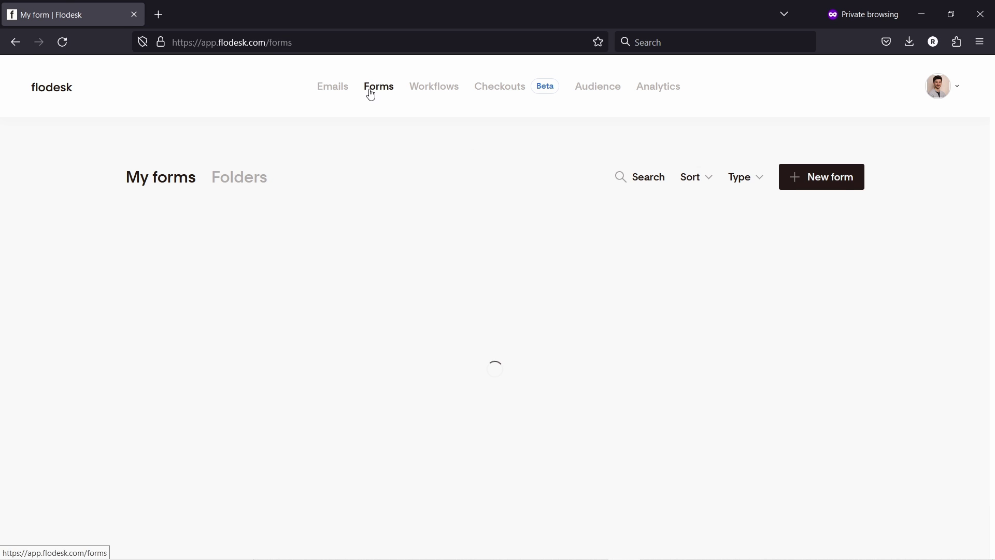
{"action": "left_click", "coordinate": [818, 187]}
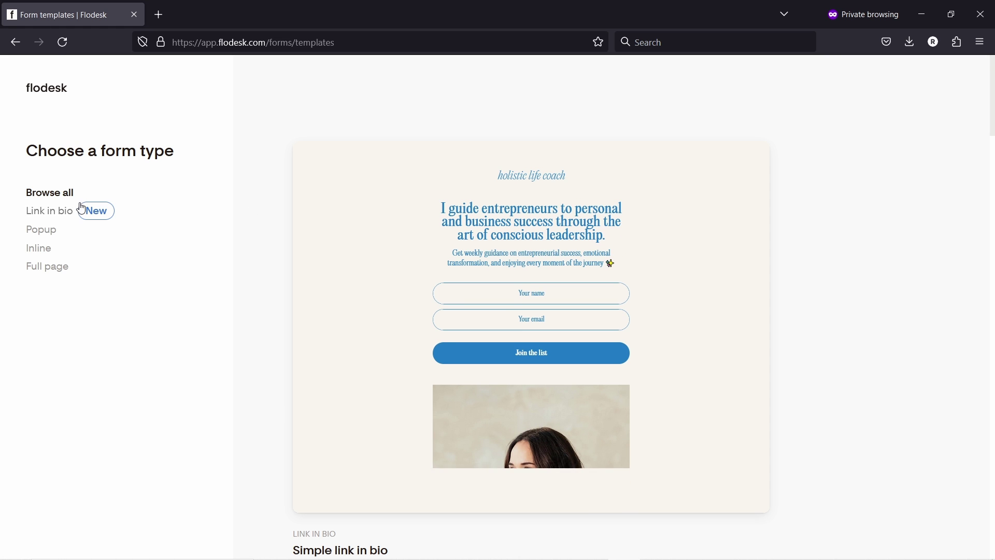
{"action": "left_click", "coordinate": [65, 216]}
{"action": "mouse_move", "coordinate": [517, 302]}
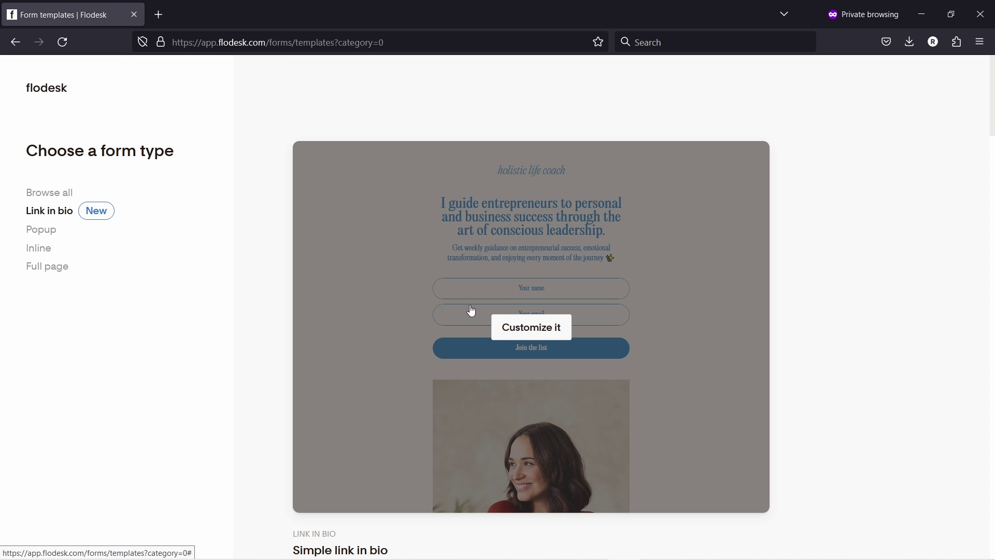
{"action": "scroll", "coordinate": [493, 313], "scroll_direction": "down", "scroll_amount": 4}
{"action": "scroll", "coordinate": [502, 325], "scroll_direction": "up", "scroll_amount": 4}
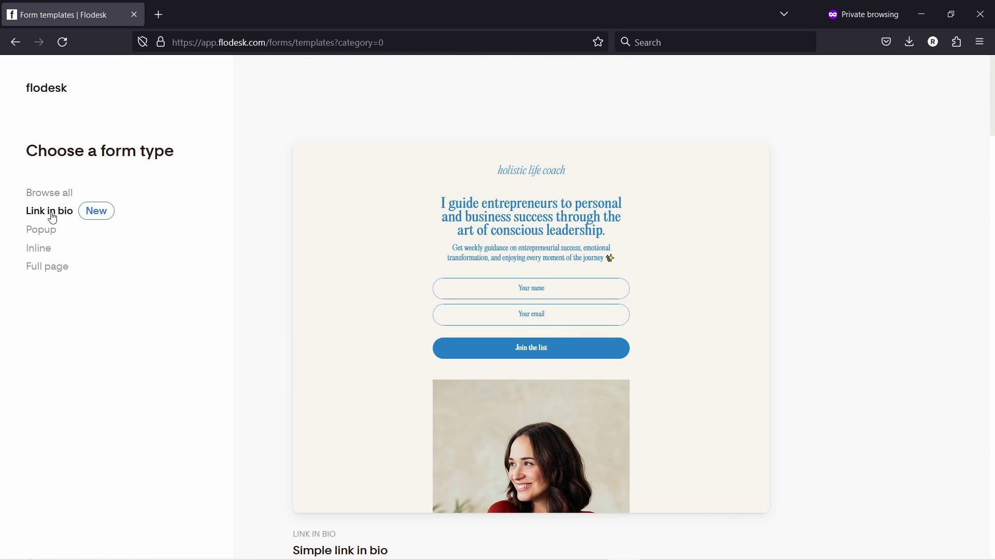
{"action": "scroll", "coordinate": [570, 290], "scroll_direction": "down", "scroll_amount": 8}
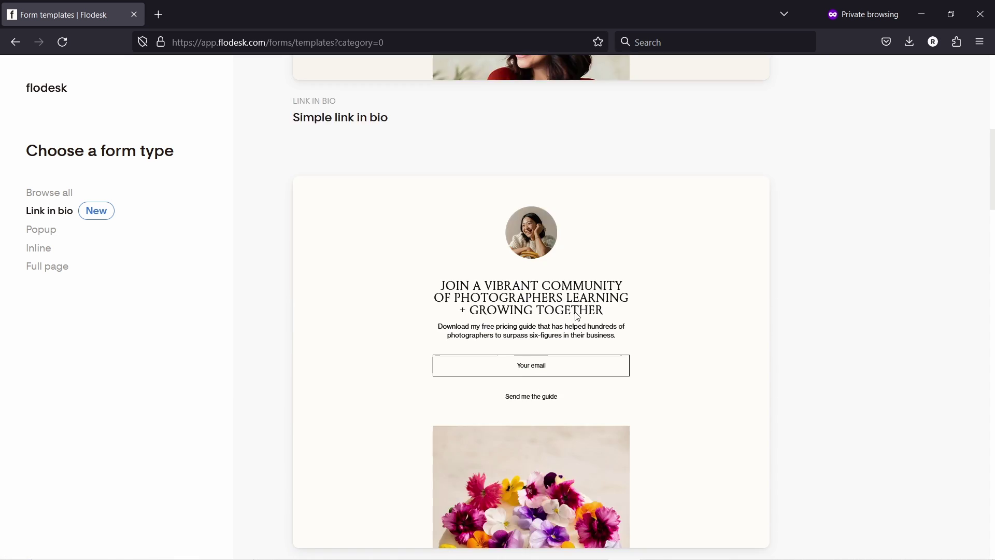
{"action": "scroll", "coordinate": [573, 317], "scroll_direction": "down", "scroll_amount": 3}
{"action": "scroll", "coordinate": [860, 316], "scroll_direction": "down", "scroll_amount": 5}
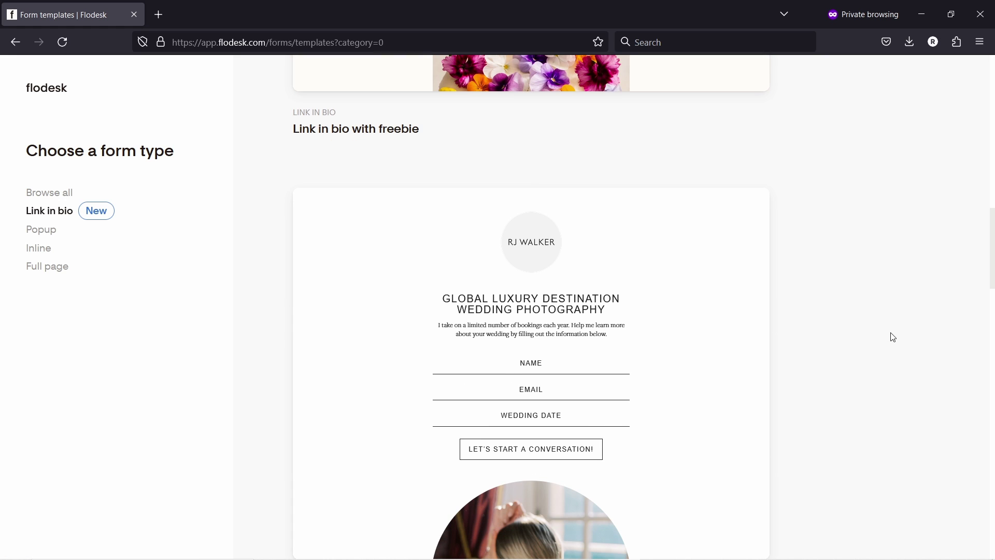
Step: Filter to Full page templates and customize Full page with image III
{"action": "left_click", "coordinate": [54, 267]}
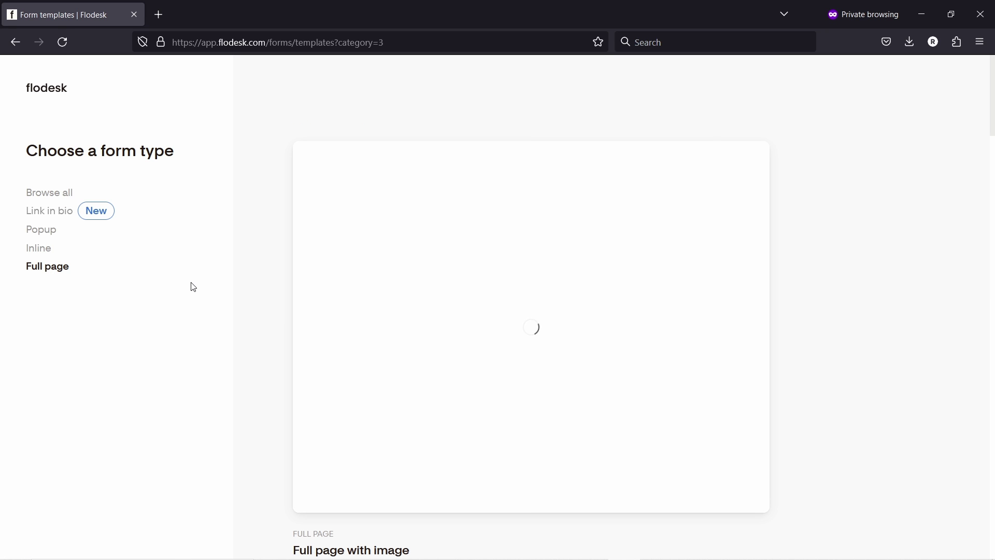
{"action": "scroll", "coordinate": [912, 187], "scroll_direction": "down", "scroll_amount": 5}
{"action": "scroll", "coordinate": [911, 185], "scroll_direction": "down", "scroll_amount": 4}
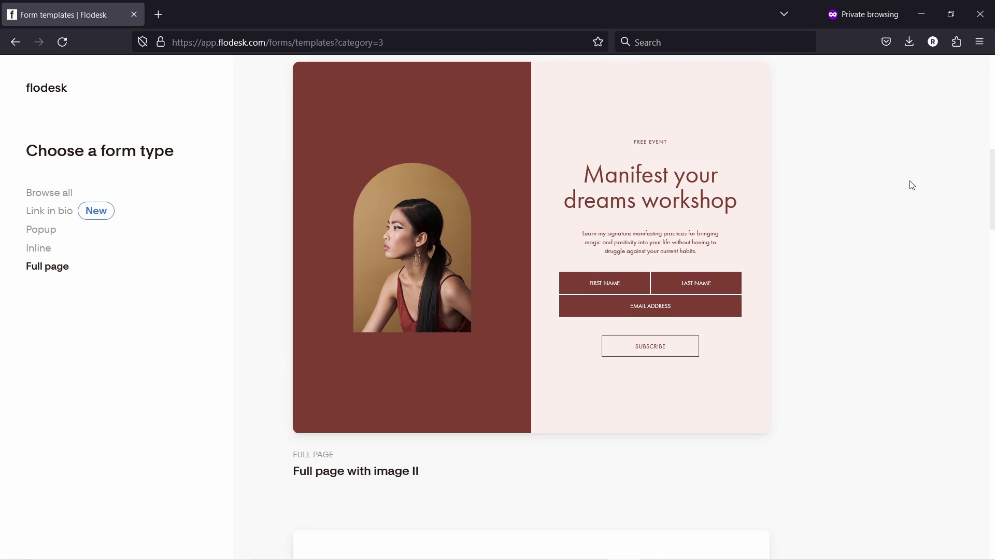
{"action": "scroll", "coordinate": [904, 189], "scroll_direction": "down", "scroll_amount": 11}
{"action": "scroll", "coordinate": [921, 184], "scroll_direction": "down", "scroll_amount": 1}
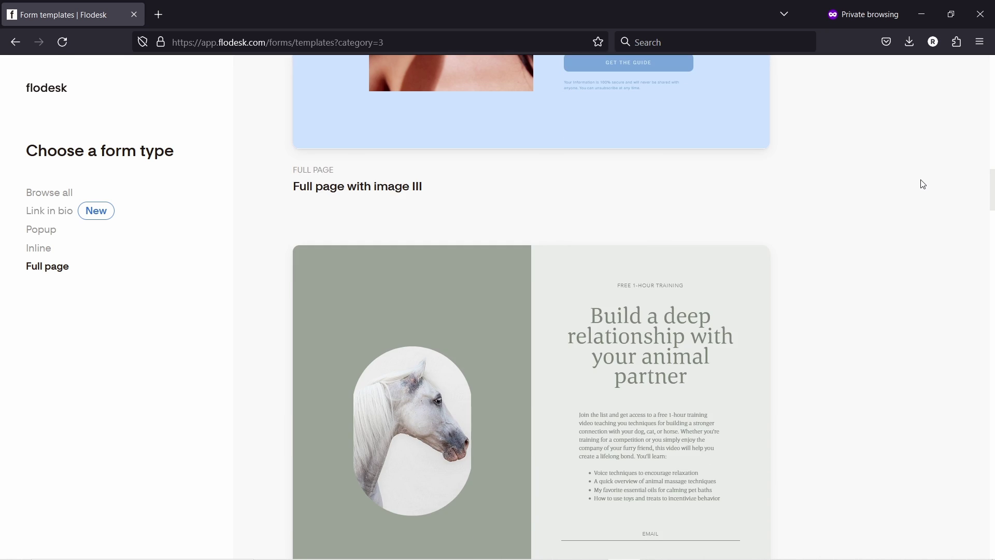
{"action": "scroll", "coordinate": [920, 184], "scroll_direction": "up", "scroll_amount": 6}
{"action": "mouse_move", "coordinate": [591, 275]}
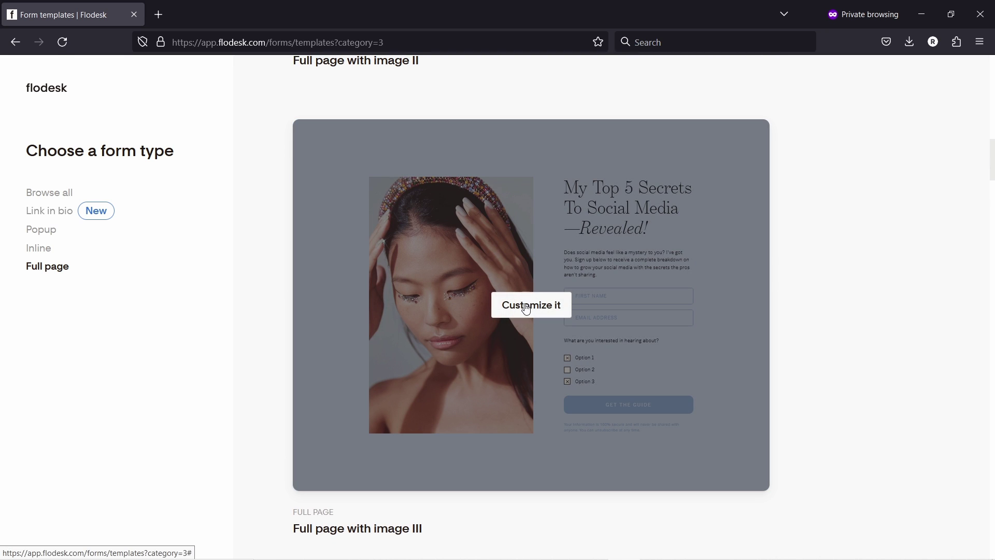
{"action": "left_click", "coordinate": [529, 306]}
Step: Assign the form to the 'interested in websites' segment and save to reach the Design step
{"action": "left_click", "coordinate": [531, 312]}
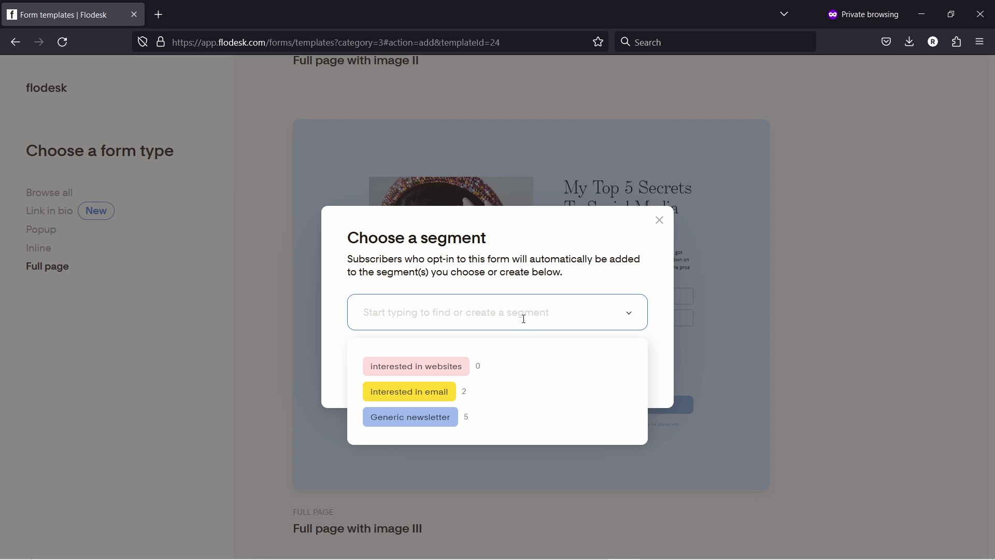
{"action": "left_click", "coordinate": [399, 371]}
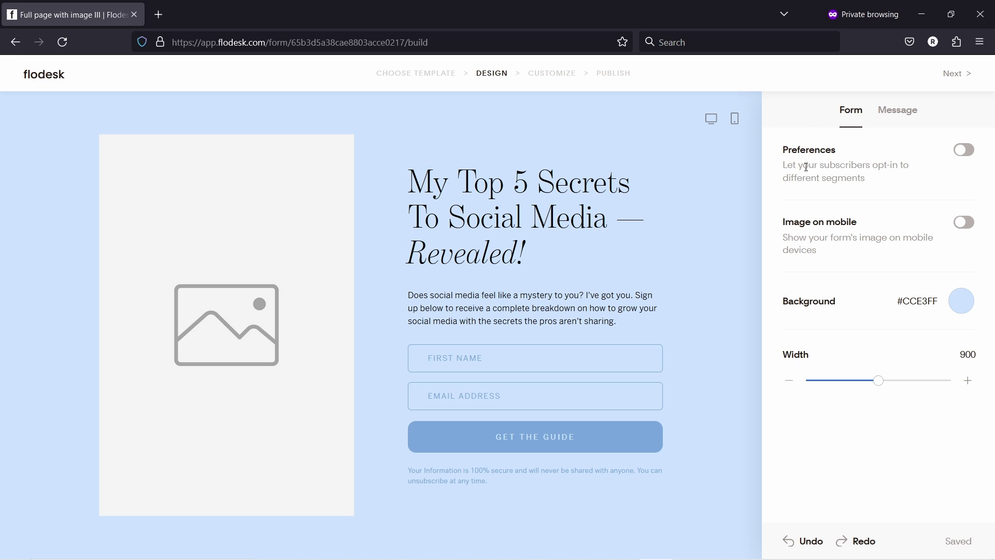
Step: Leave segment preferences off and turn on Image on mobile
{"action": "left_click", "coordinate": [964, 150]}
{"action": "left_click", "coordinate": [965, 151]}
{"action": "left_click", "coordinate": [965, 151]}
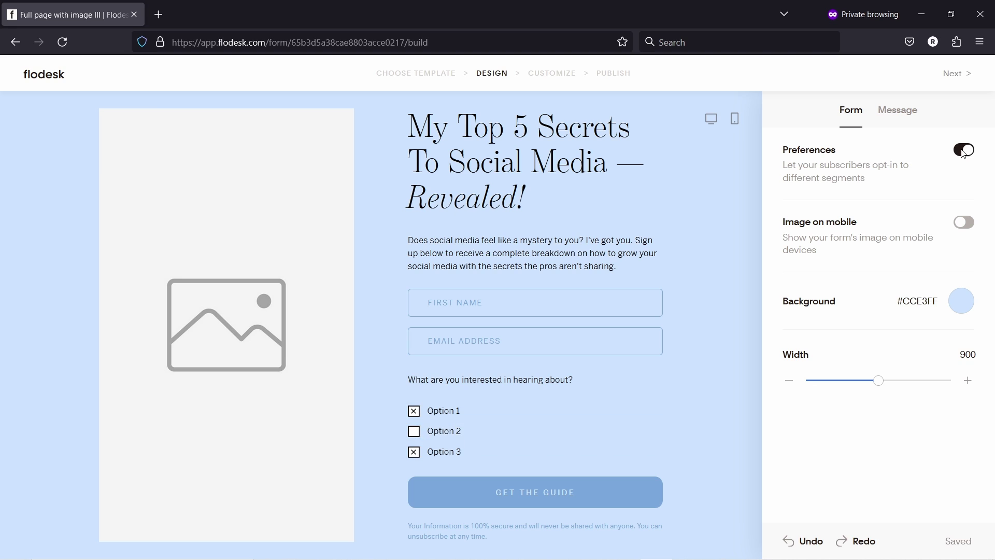
{"action": "left_click", "coordinate": [963, 151]}
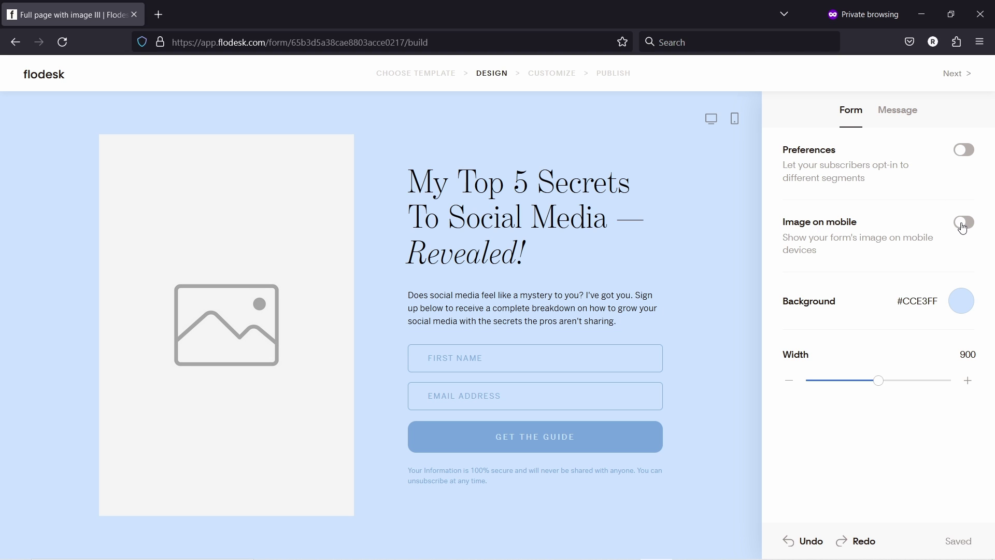
{"action": "left_click", "coordinate": [963, 227]}
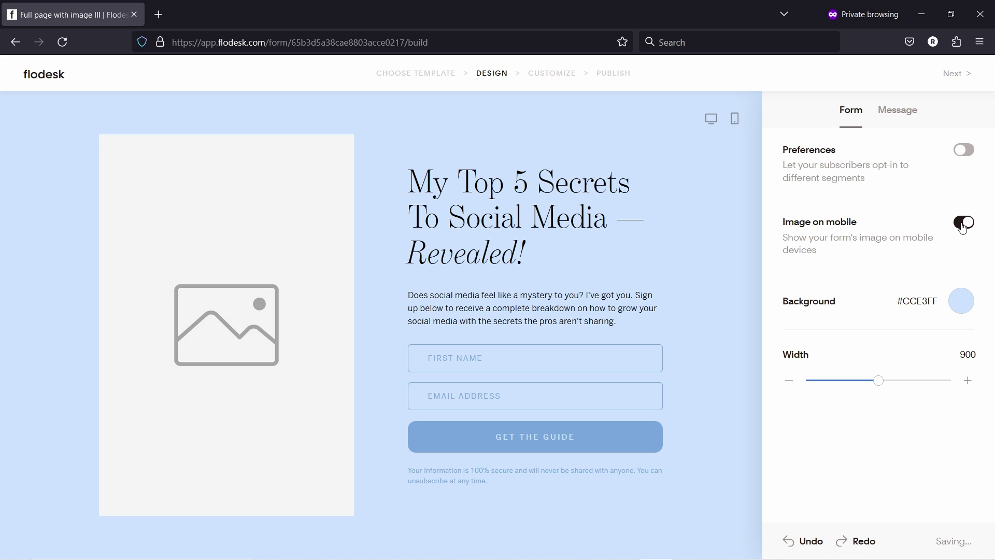
Step: Preview the form in Mobile view, then in Desktop view
{"action": "left_click", "coordinate": [734, 119]}
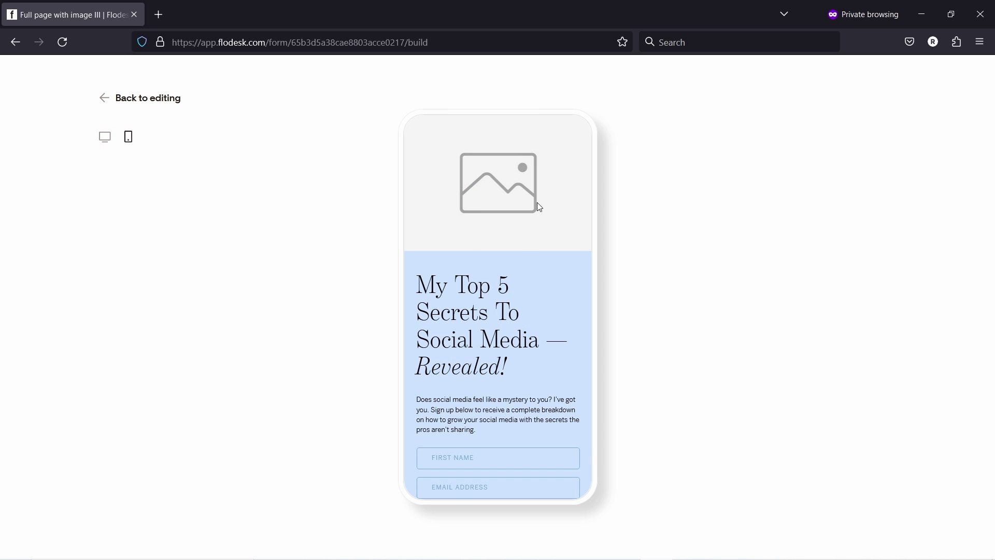
{"action": "scroll", "coordinate": [473, 320], "scroll_direction": "down", "scroll_amount": 2}
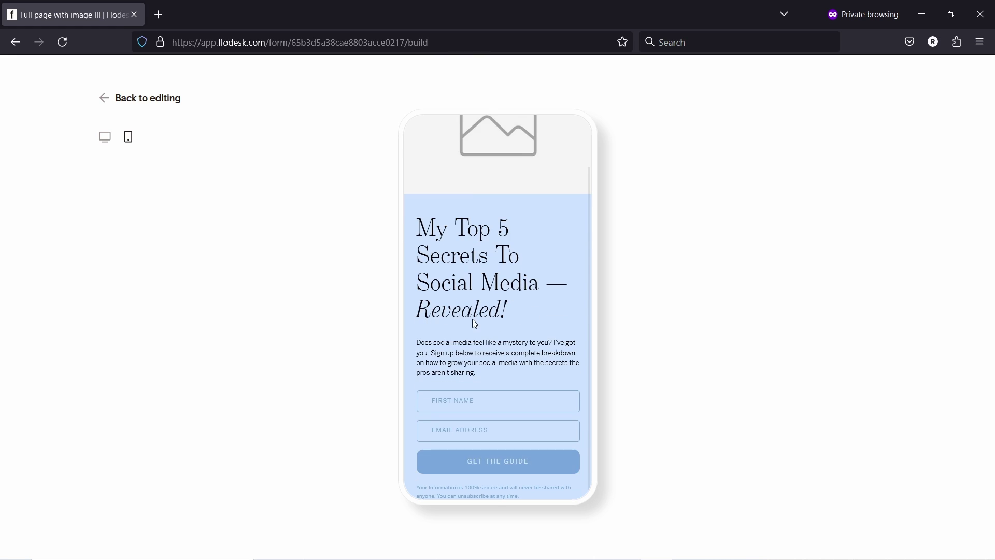
{"action": "scroll", "coordinate": [506, 198], "scroll_direction": "up", "scroll_amount": 2}
{"action": "left_click", "coordinate": [105, 136]}
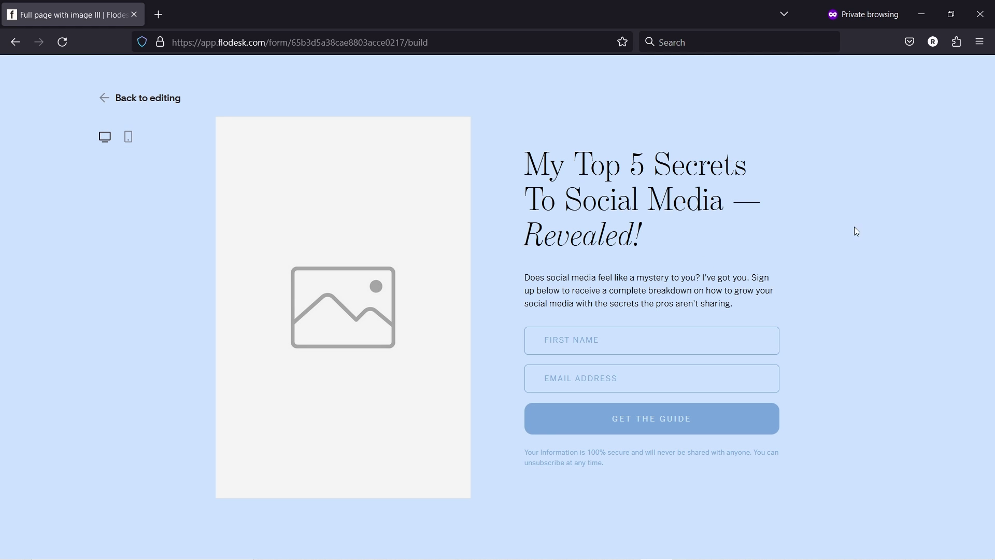
Step: Switch the success message from Friendly to Custom and type 'rerere' into its text
{"action": "key", "text": "Escape"}
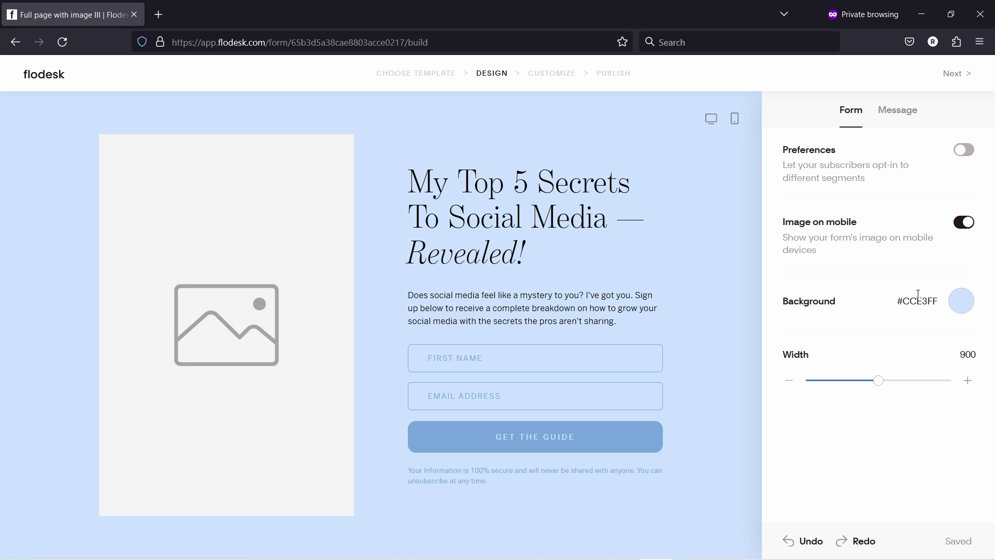
{"action": "left_click", "coordinate": [956, 307]}
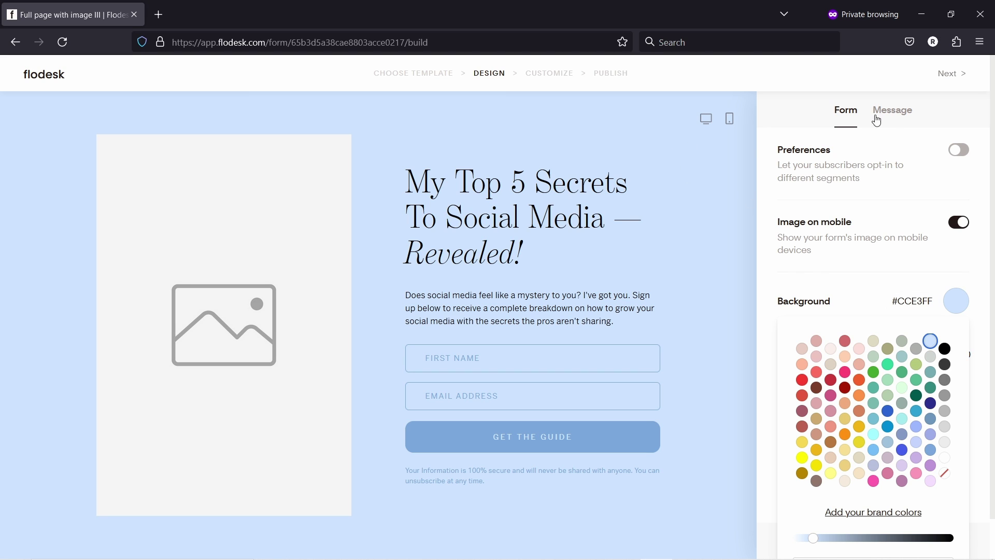
{"action": "left_click", "coordinate": [895, 119]}
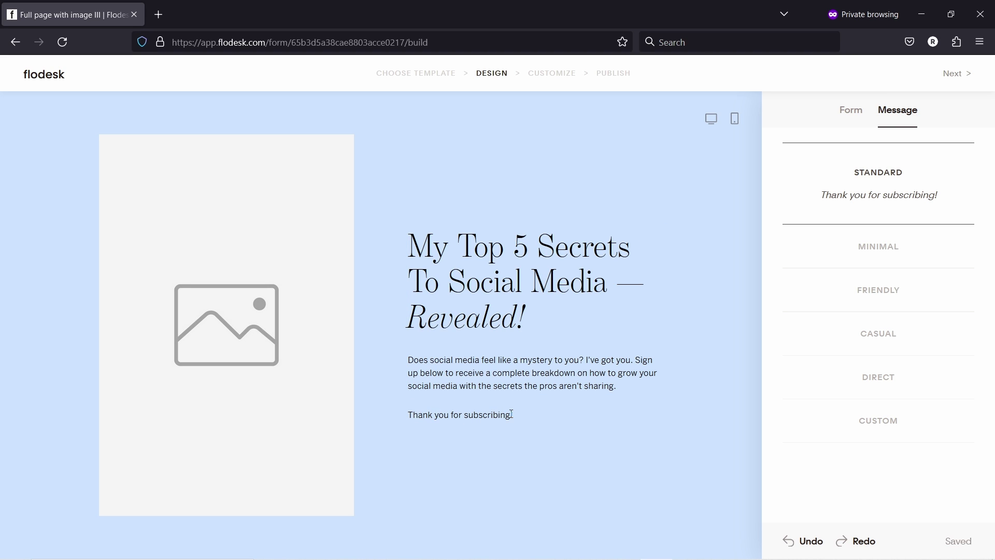
{"action": "left_click", "coordinate": [882, 293]}
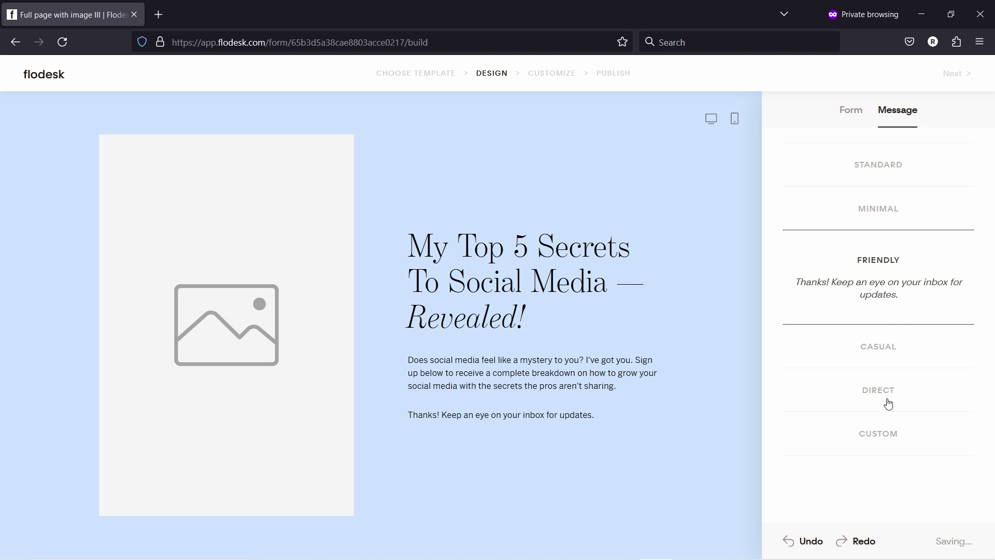
{"action": "left_click", "coordinate": [875, 441]}
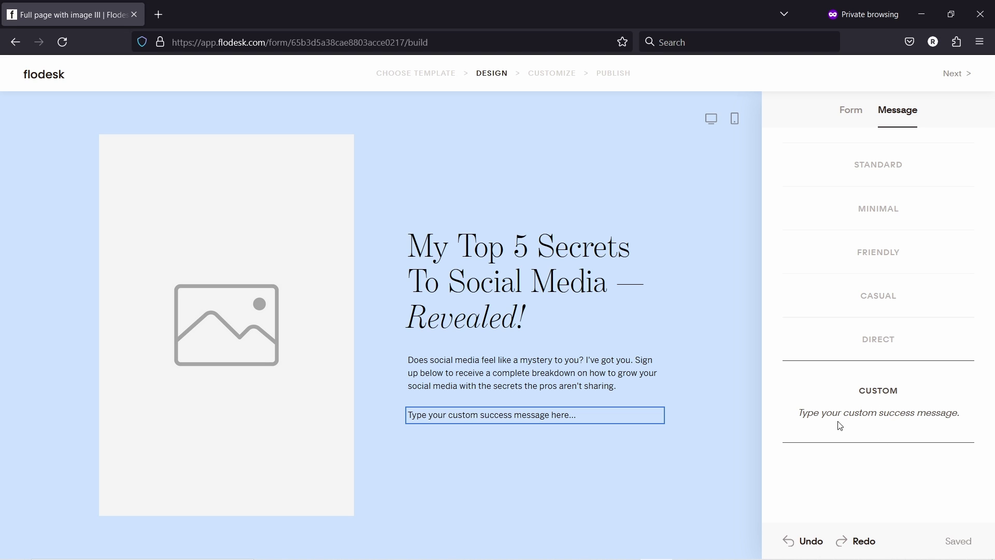
{"action": "left_click", "coordinate": [542, 413]}
{"action": "type", "text": "rerere"}
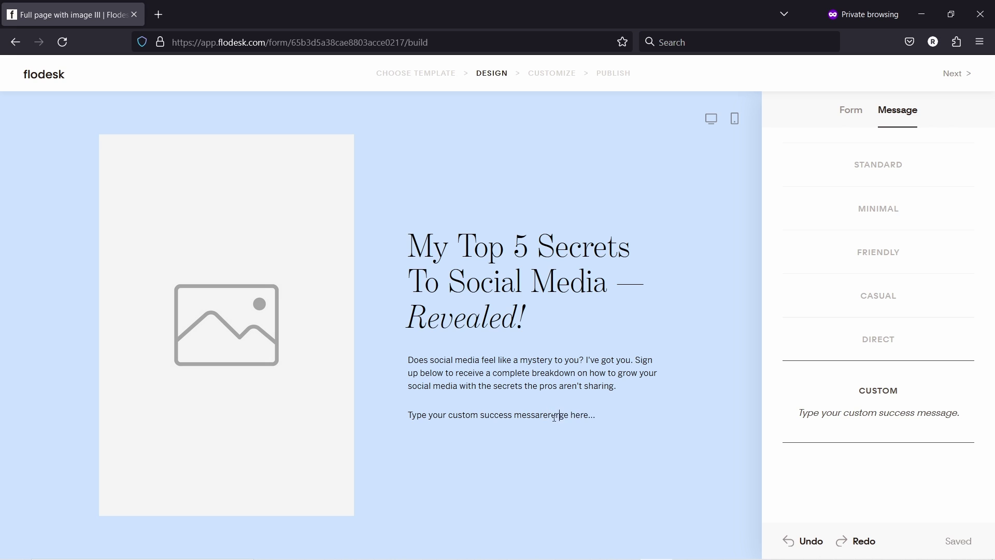
Step: Use the Friendly success message, upload photo 'me' to the image block, and select the heading
{"action": "left_click", "coordinate": [869, 253]}
{"action": "left_click", "coordinate": [283, 206]}
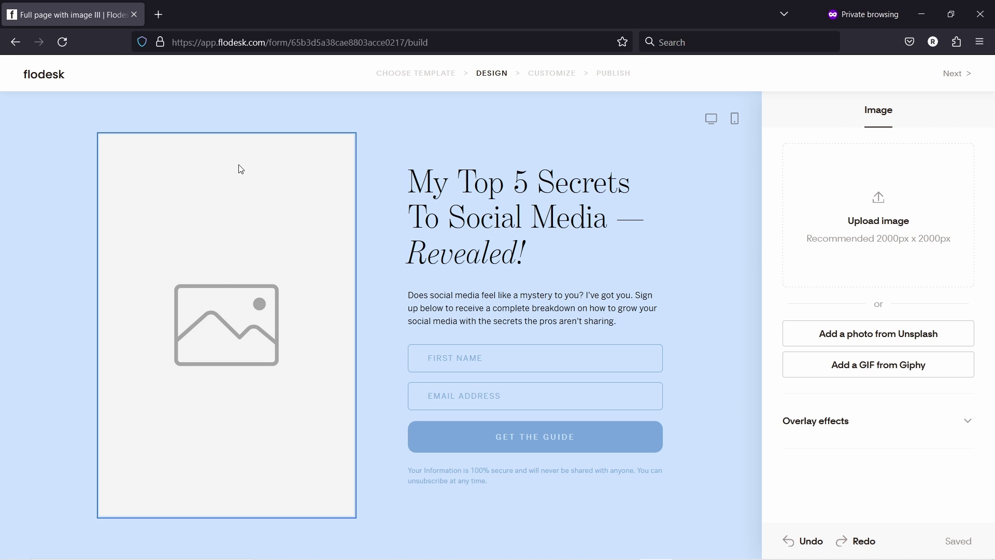
{"action": "left_click", "coordinate": [858, 196]}
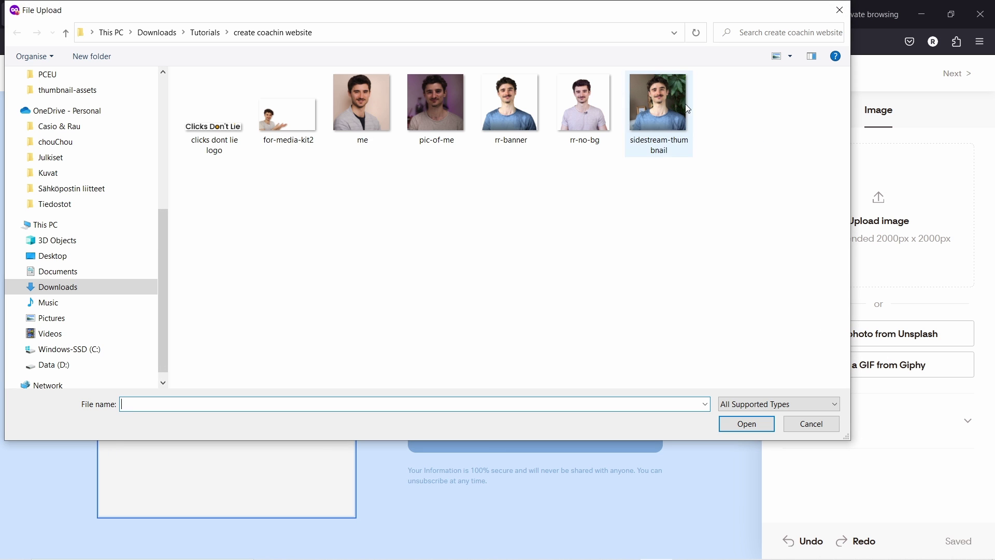
{"action": "left_click", "coordinate": [362, 109]}
{"action": "left_click", "coordinate": [751, 430]}
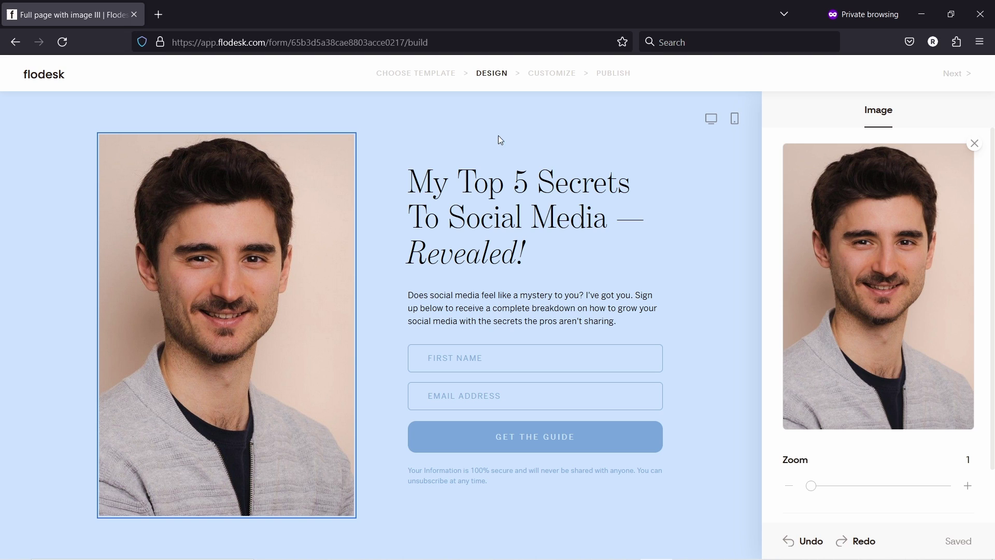
{"action": "left_click", "coordinate": [476, 185]}
{"action": "left_click_drag", "start_coordinate": [546, 243], "coordinate": [407, 175]}
Step: Type 'Hello terge' in the heading, undo it, then open the First name field settings
{"action": "type", "text": "Hello terge"}
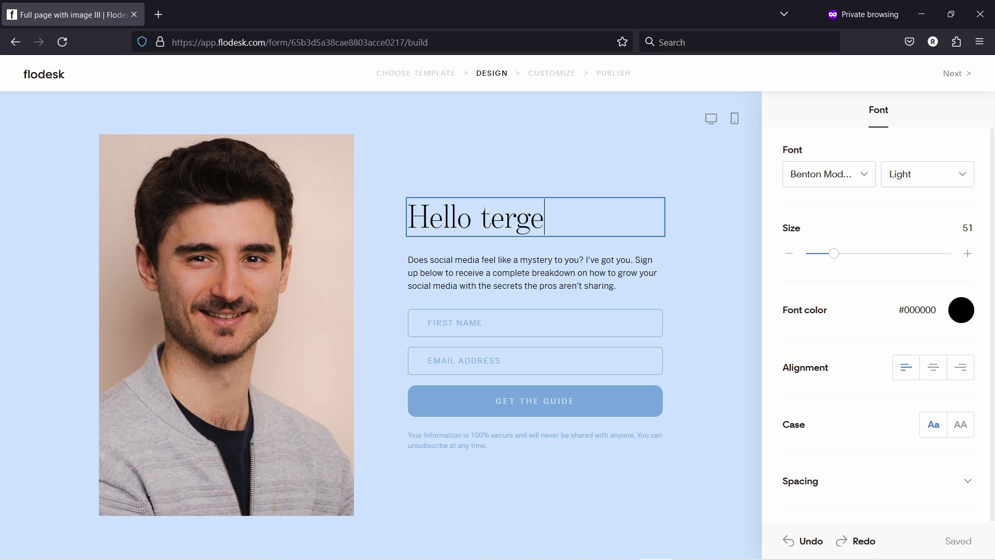
{"action": "key", "text": "ctrl+z"}
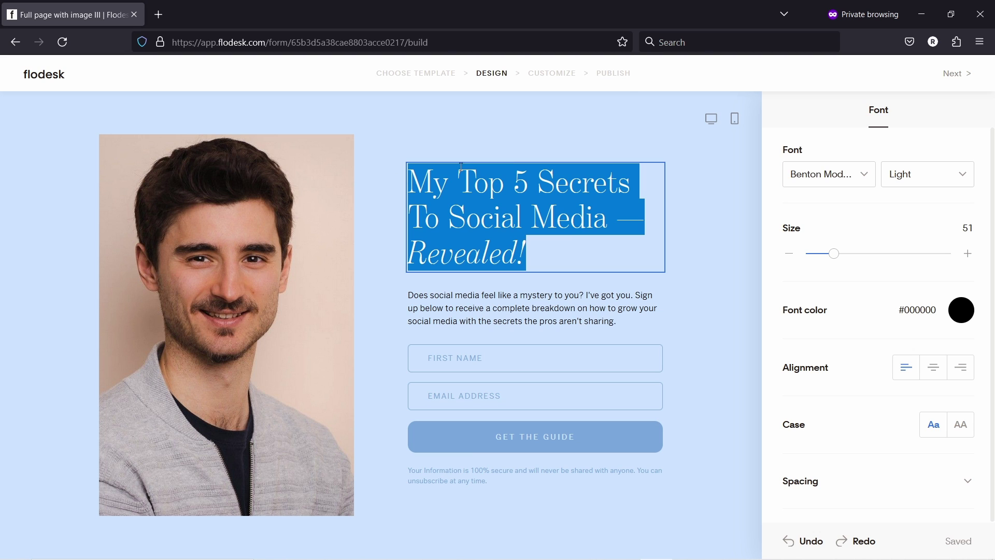
{"action": "left_click", "coordinate": [681, 272]}
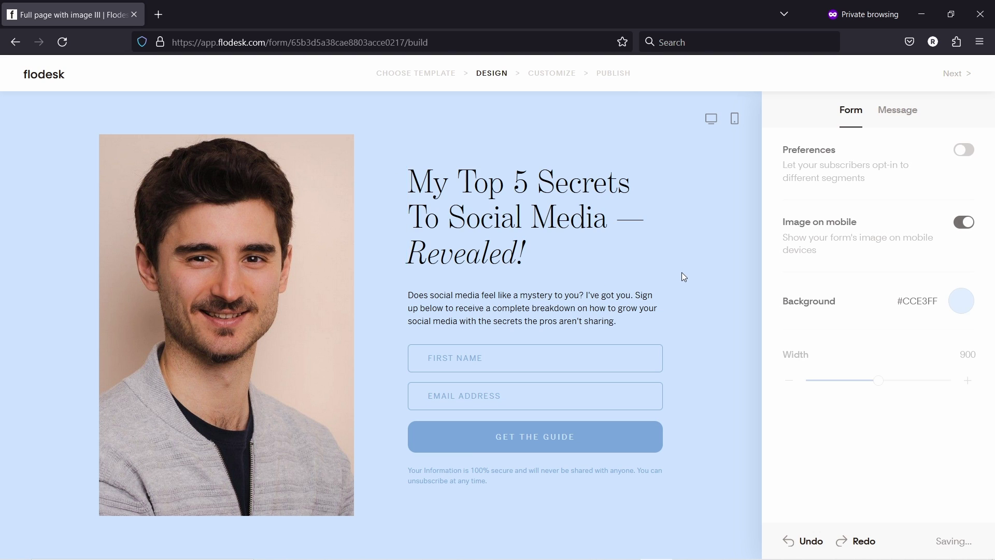
{"action": "left_click", "coordinate": [480, 297]}
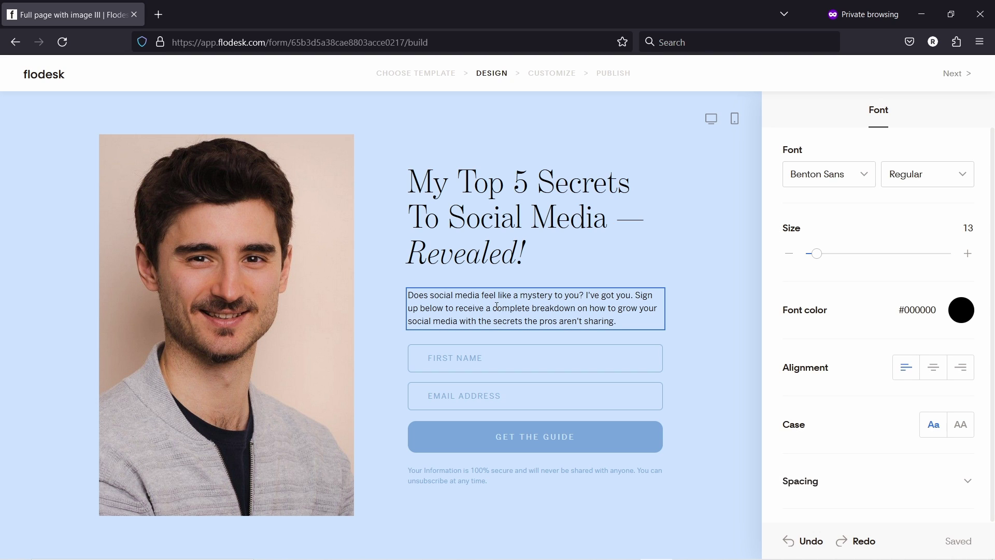
{"action": "left_click", "coordinate": [466, 360]}
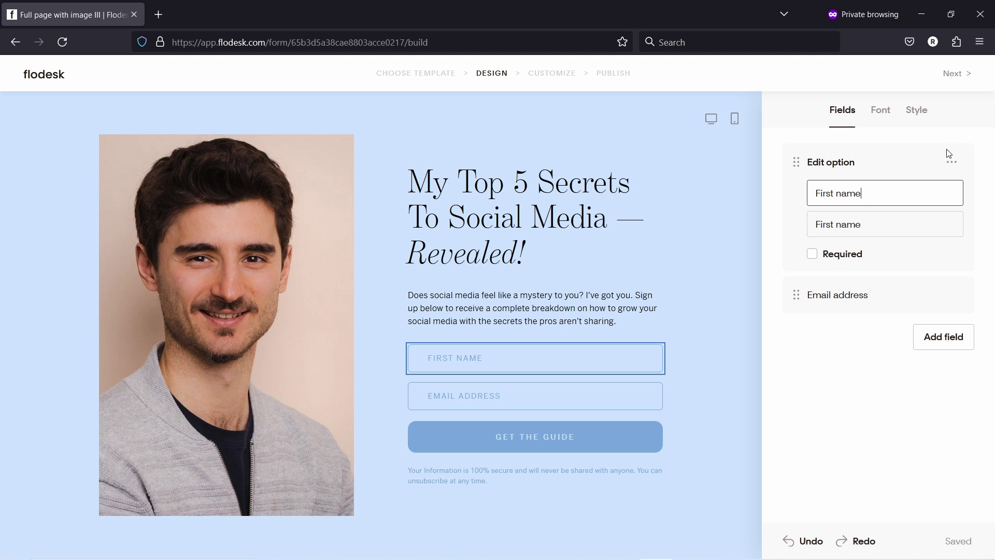
Step: Delete the First name field and undo it, then view the fields' Font and Style settings
{"action": "left_click", "coordinate": [951, 162]}
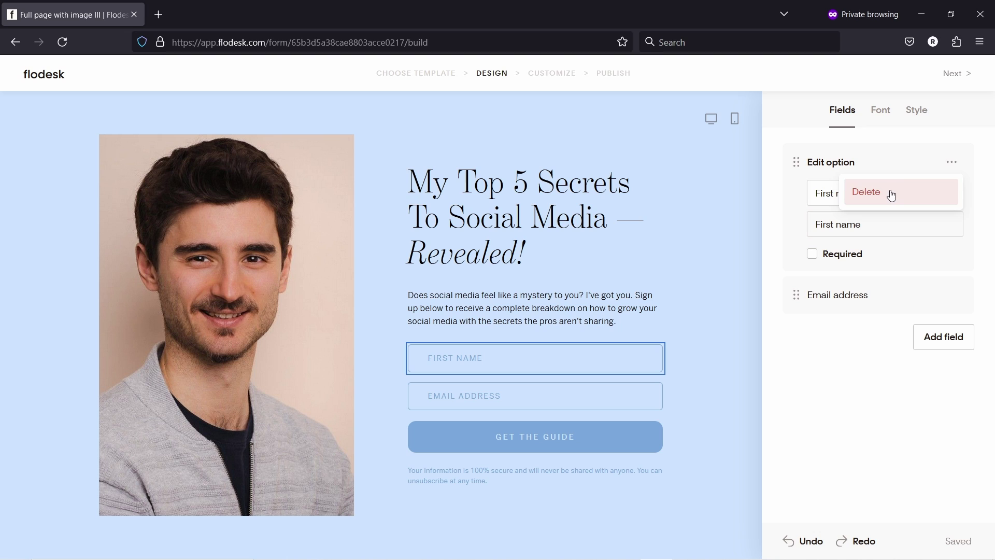
{"action": "left_click", "coordinate": [915, 156]}
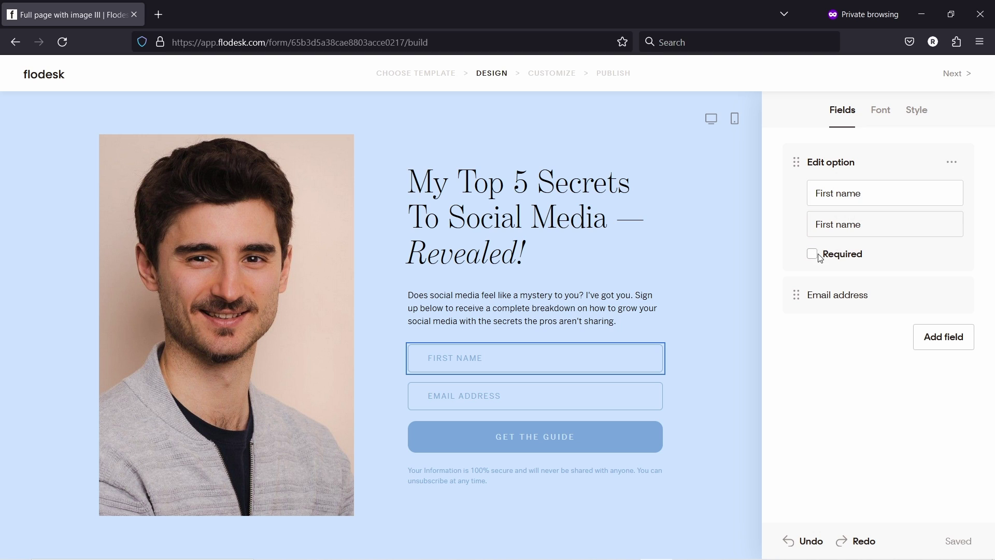
{"action": "left_click", "coordinate": [952, 162]}
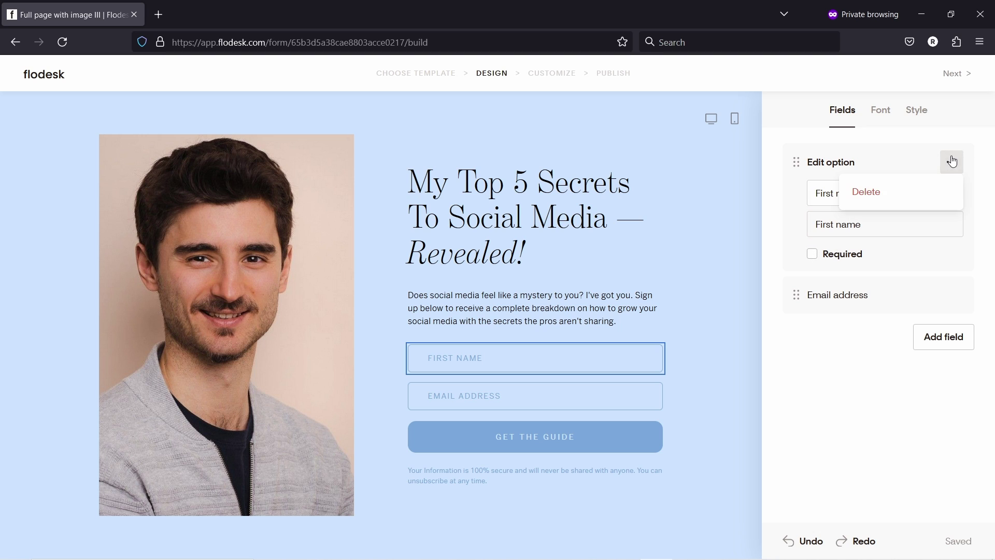
{"action": "left_click", "coordinate": [872, 196]}
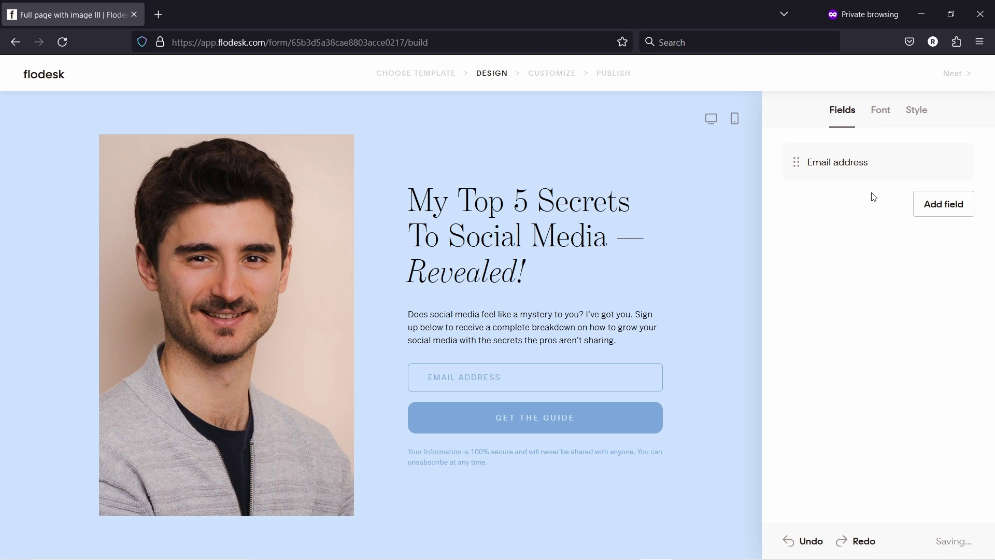
{"action": "left_click", "coordinate": [805, 542]}
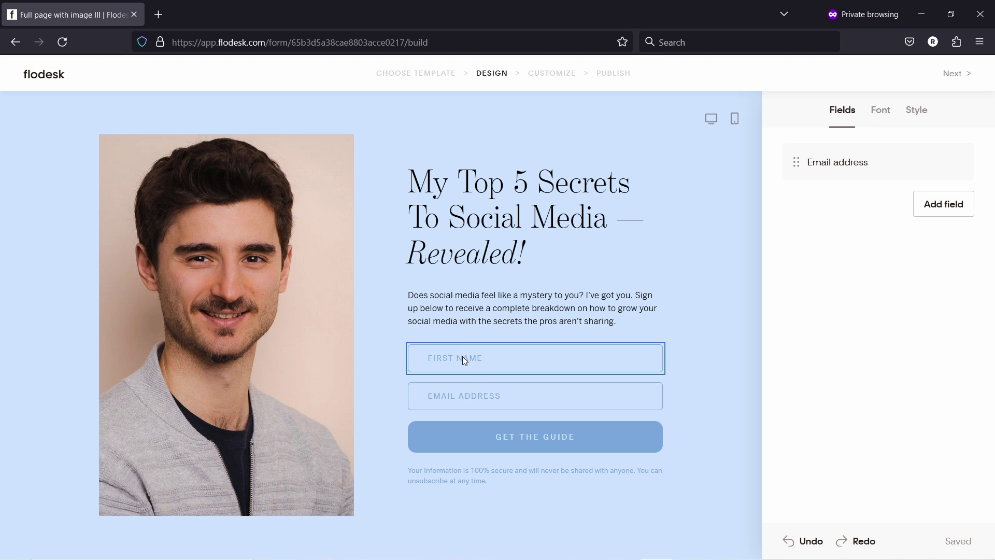
{"action": "left_click", "coordinate": [881, 109]}
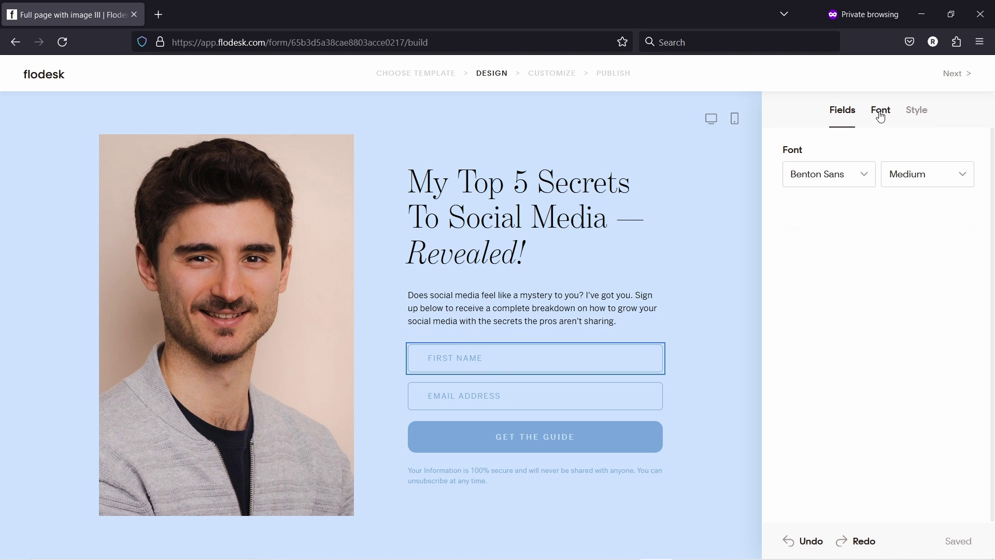
{"action": "left_click", "coordinate": [924, 107]}
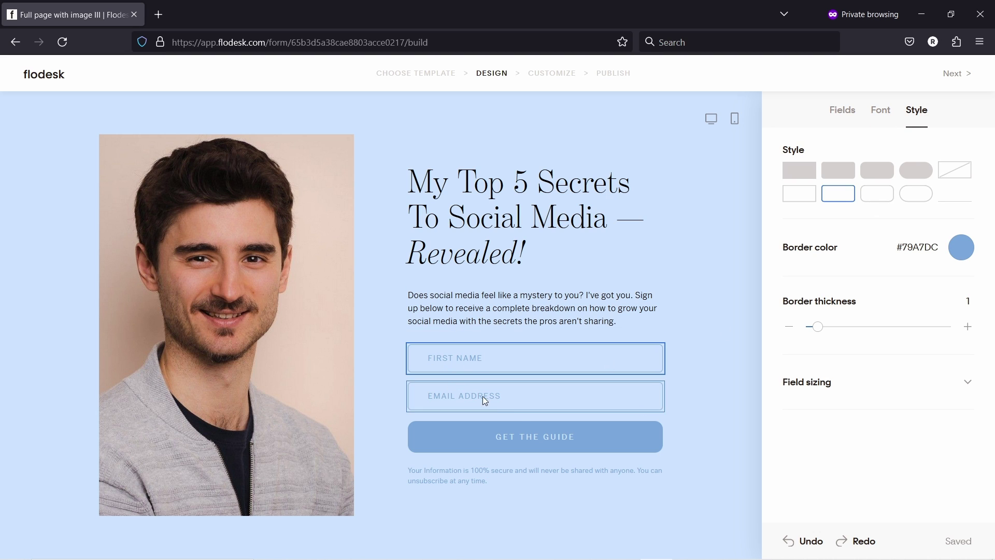
Step: Inspect the GET THE GUIDE button's style, then proceed to the Customize step
{"action": "left_click", "coordinate": [478, 435]}
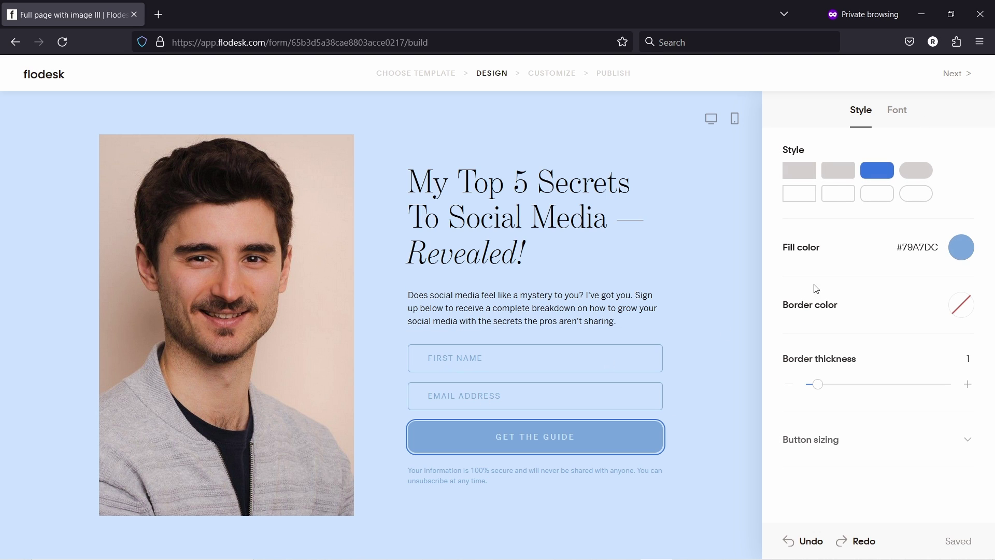
{"action": "left_click", "coordinate": [950, 77]}
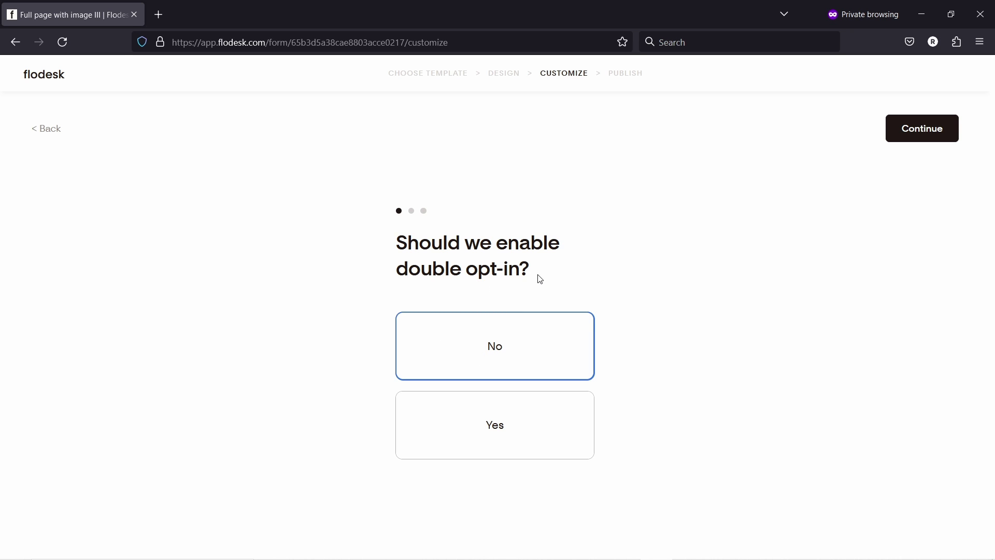
Step: Keep double opt-in off, choose Do not notify me, select Display success message, and continue to Publish
{"action": "left_click", "coordinate": [922, 128]}
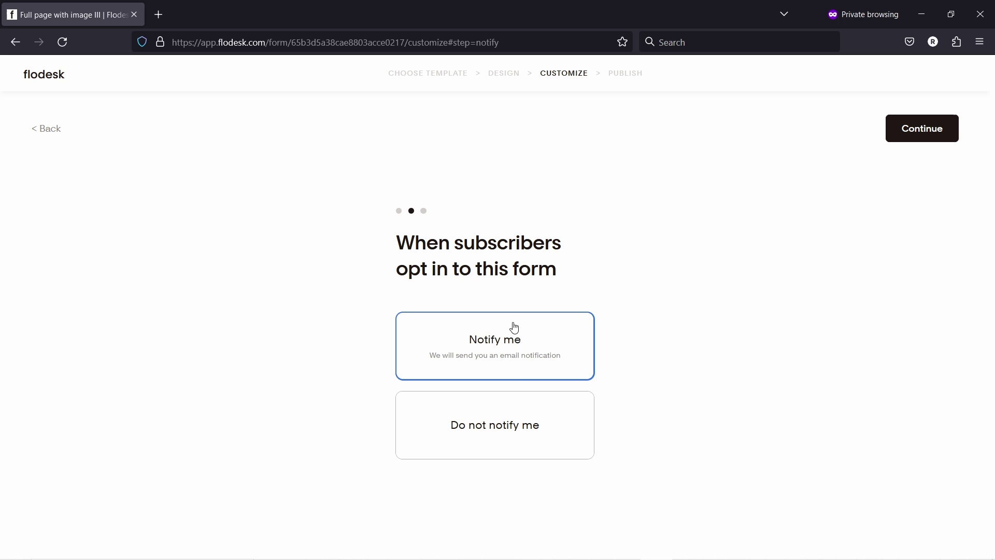
{"action": "left_click", "coordinate": [485, 446]}
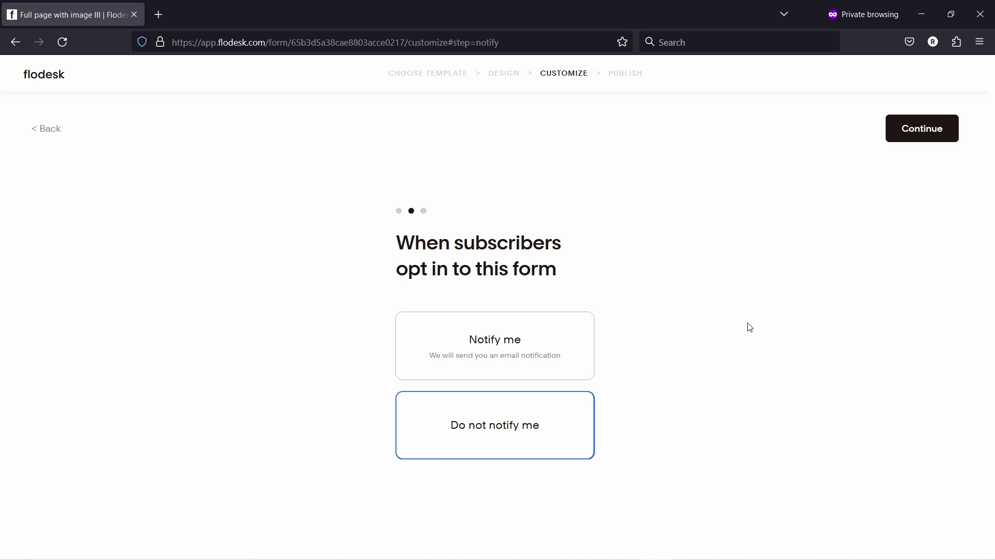
{"action": "left_click", "coordinate": [914, 131]}
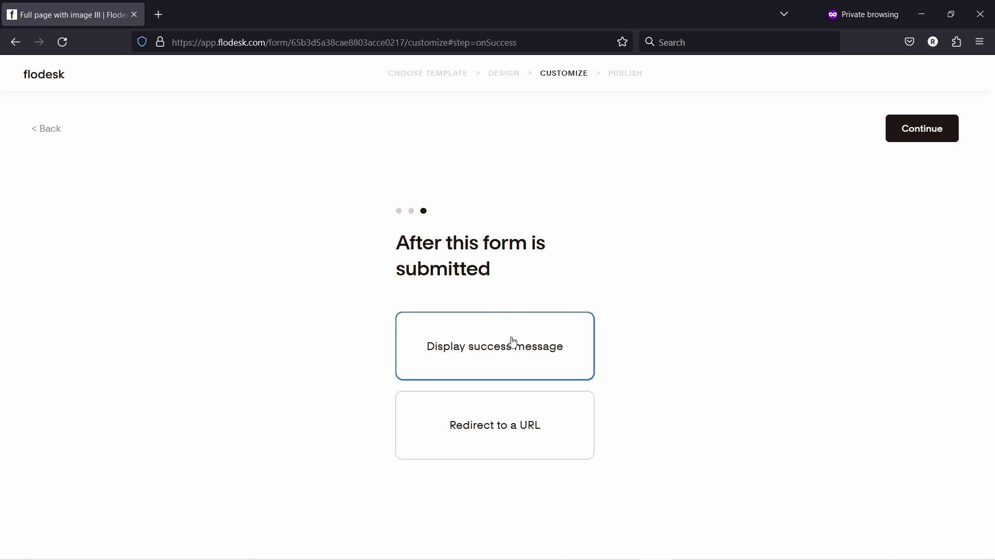
{"action": "left_click", "coordinate": [510, 423]}
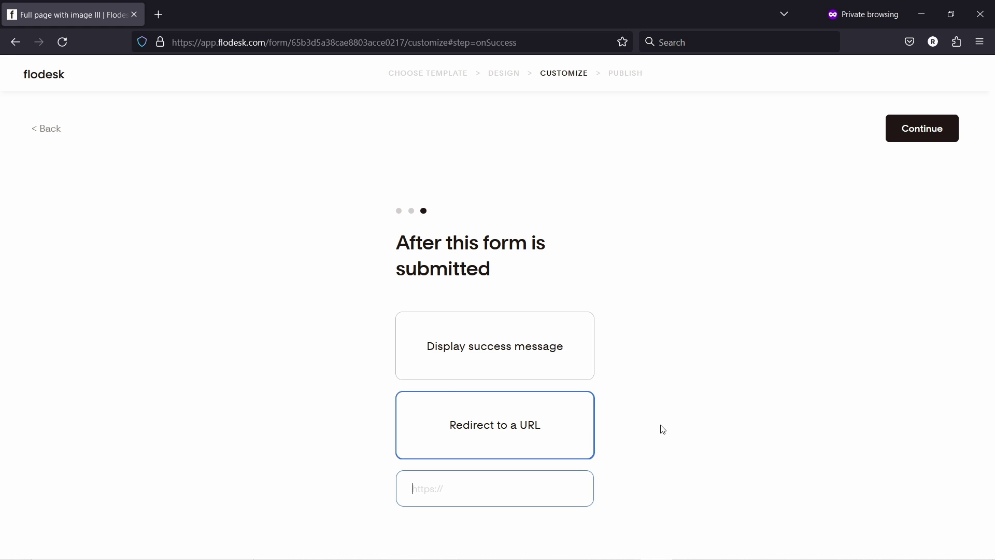
{"action": "left_click", "coordinate": [477, 362]}
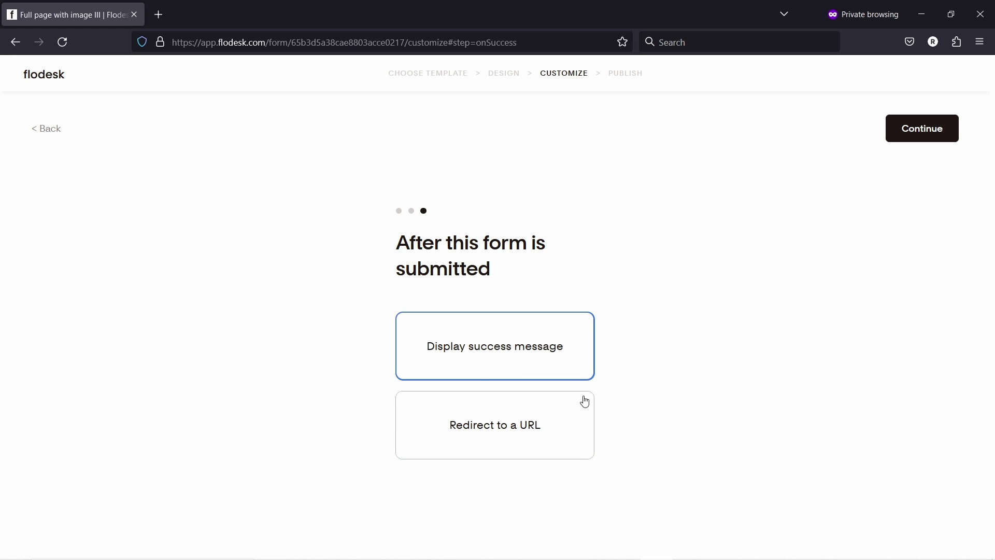
{"action": "left_click", "coordinate": [936, 133]}
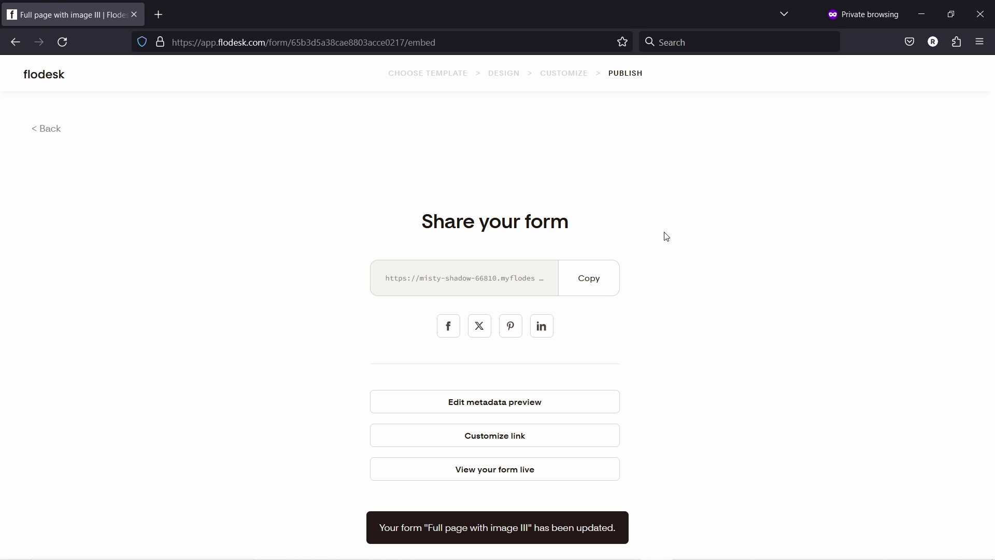
Step: Copy the share link, load the live form in a new tab, then return to the Flodesk tab
{"action": "left_click", "coordinate": [607, 277]}
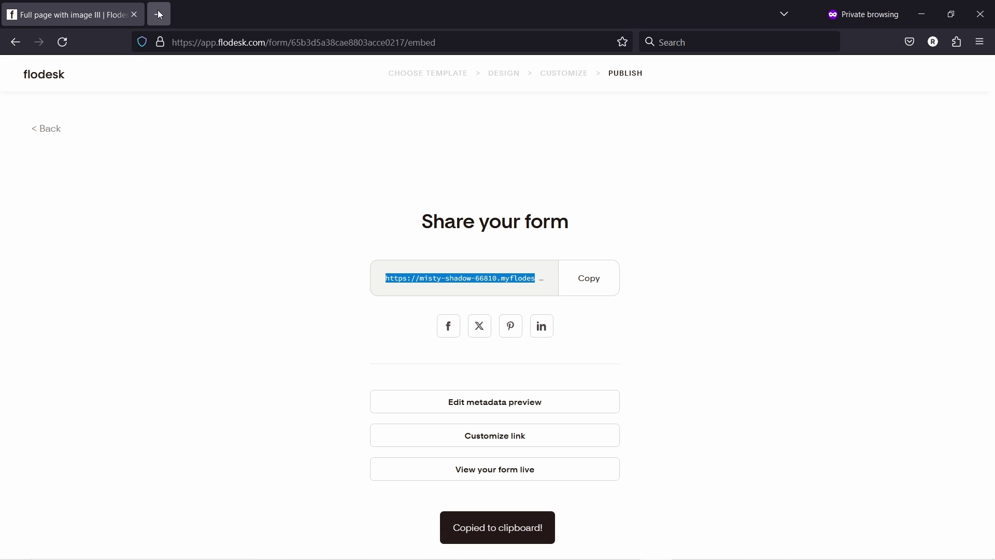
{"action": "left_click", "coordinate": [159, 14]}
{"action": "left_click", "coordinate": [200, 46]}
{"action": "key", "text": "ctrl+v"}
{"action": "key", "text": "Return"}
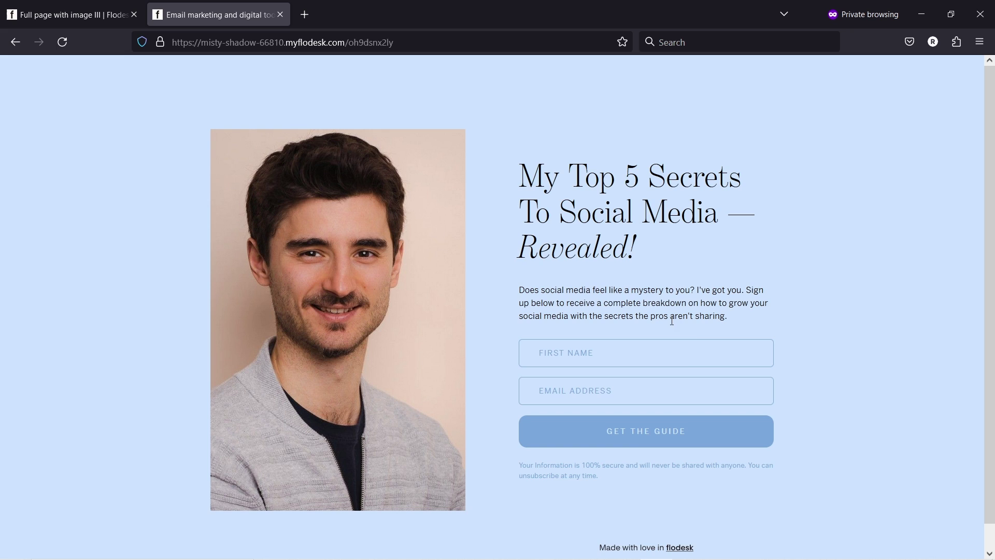
{"action": "scroll", "coordinate": [662, 402], "scroll_direction": "down", "scroll_amount": 1}
{"action": "scroll", "coordinate": [662, 402], "scroll_direction": "up", "scroll_amount": 1}
{"action": "left_click_drag", "start_coordinate": [349, 45], "coordinate": [405, 41]}
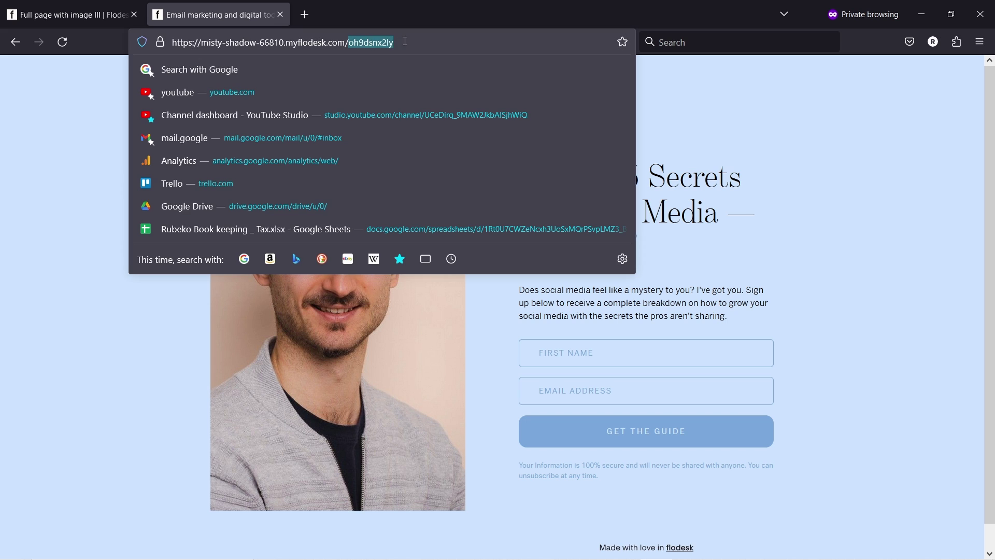
{"action": "left_click", "coordinate": [48, 20]}
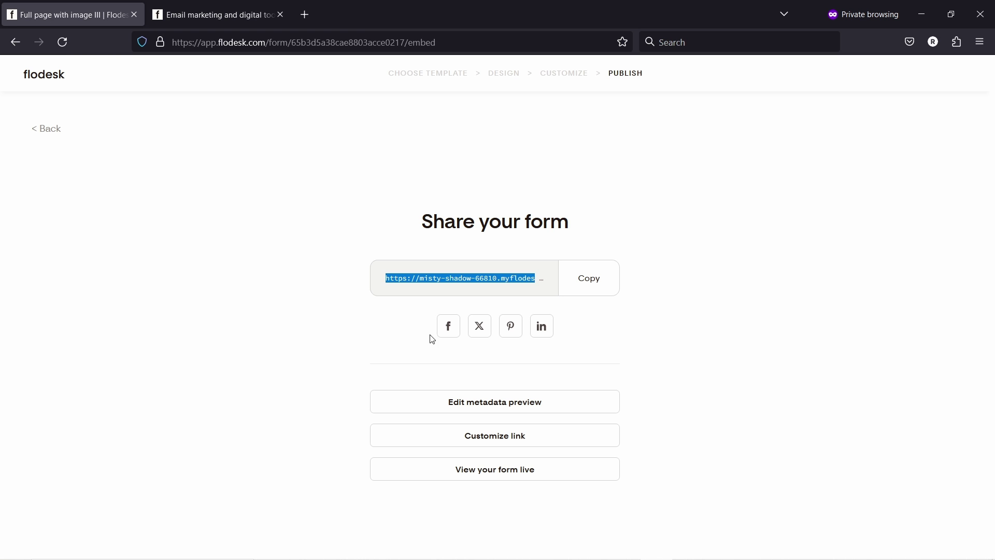
Step: In the Customize link dialog, replace the form link's random code with 'newsletter' and save it
{"action": "left_click", "coordinate": [499, 438]}
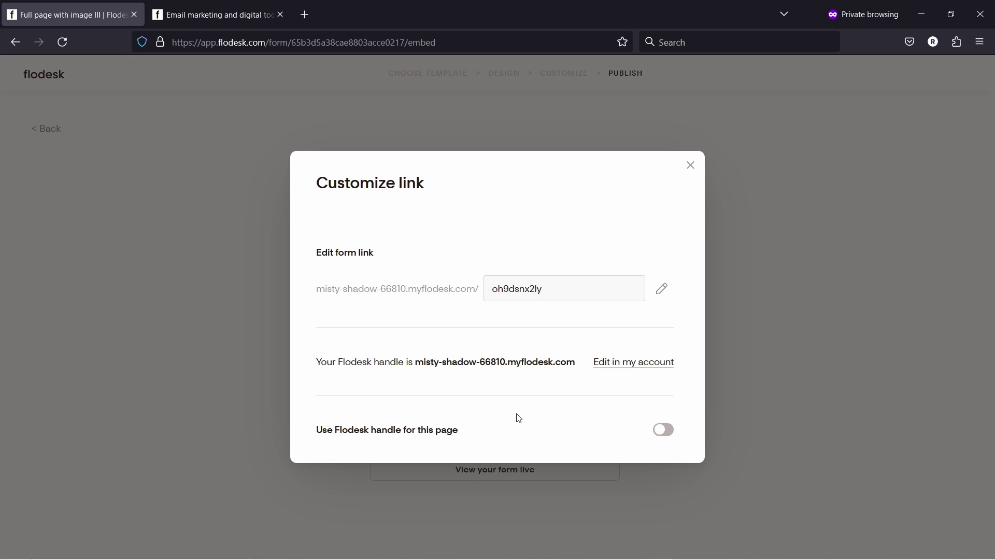
{"action": "left_click_drag", "start_coordinate": [559, 294], "coordinate": [491, 293]}
{"action": "left_click", "coordinate": [545, 289]}
{"action": "left_click_drag", "start_coordinate": [544, 289], "coordinate": [304, 293]}
{"action": "left_click", "coordinate": [660, 289]}
{"action": "type", "text": "o"}
{"action": "key", "text": "BackSpace"}
{"action": "type", "text": "newsletter"}
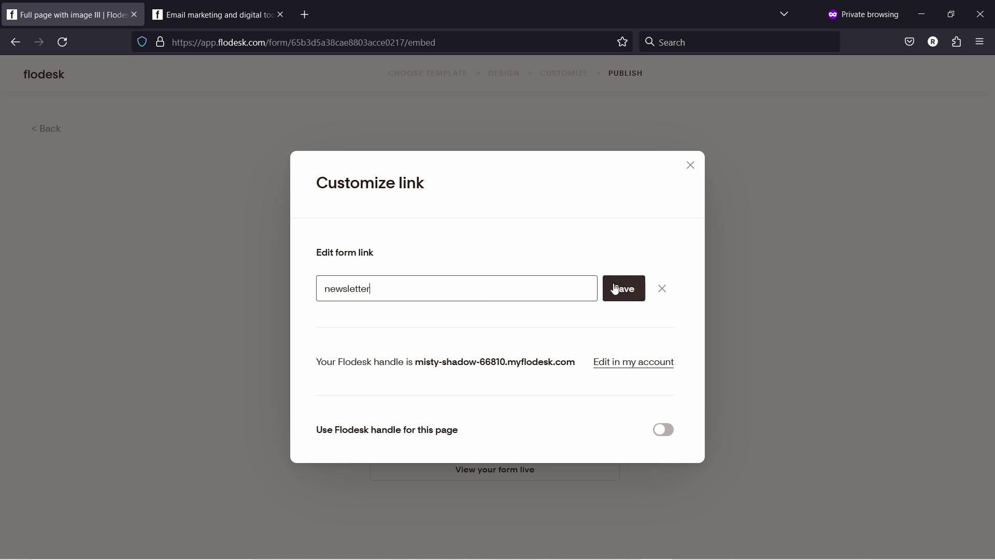
{"action": "left_click", "coordinate": [624, 288]}
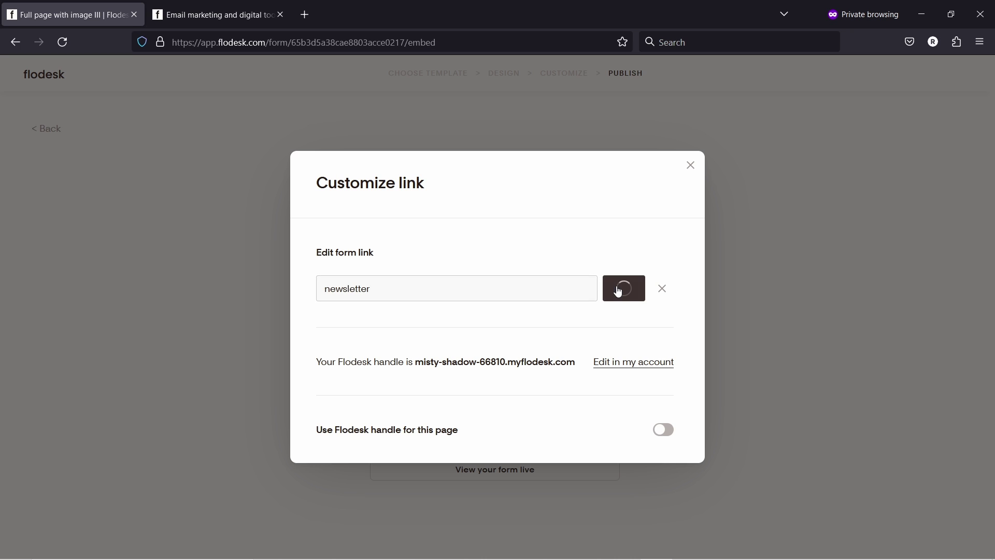
{"action": "left_click_drag", "start_coordinate": [419, 364], "coordinate": [577, 363]}
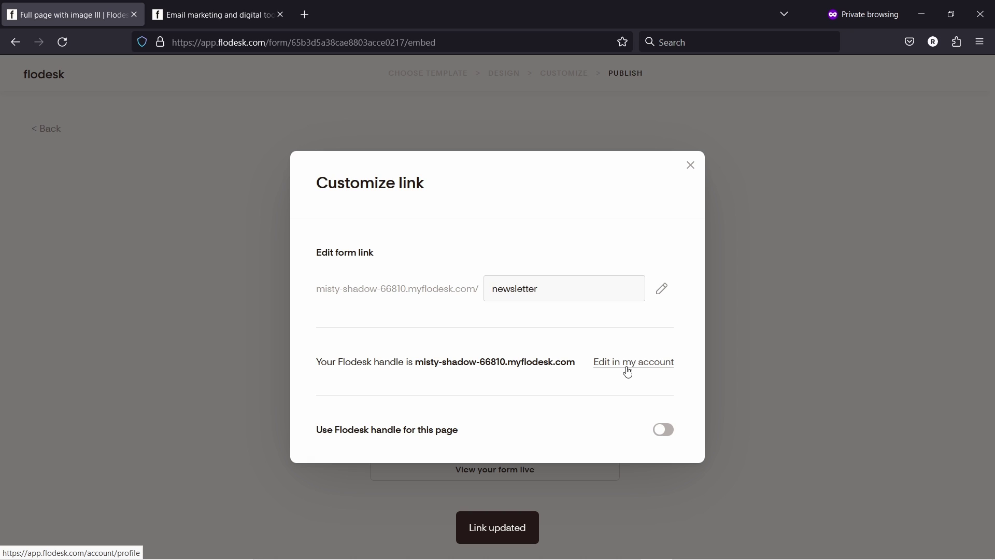